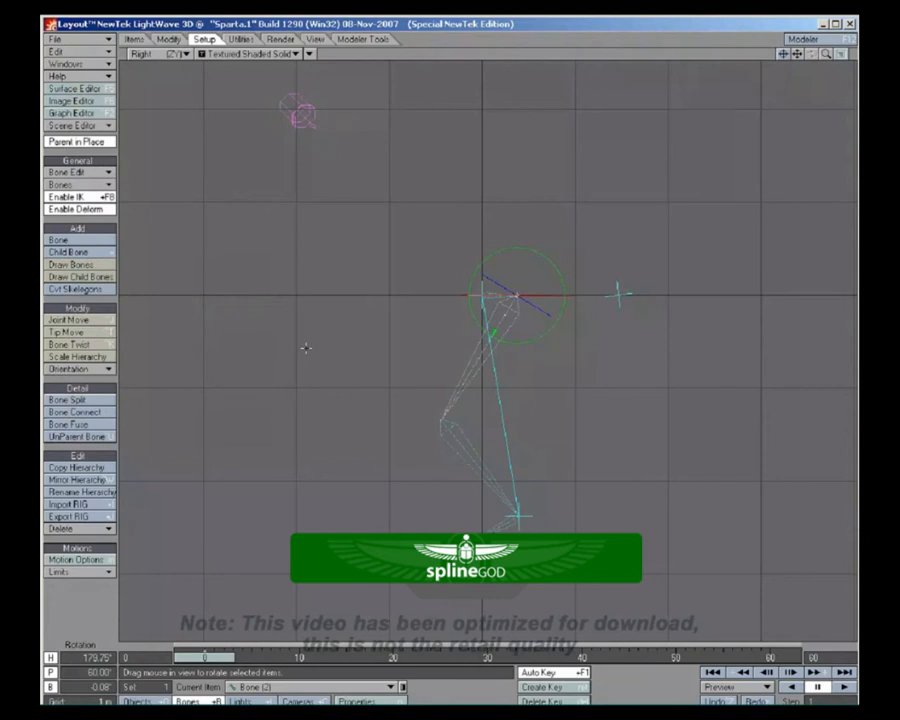
Step: Examine the heading, pitch and bank controller settings of the upper and lower leg bones, Bone (2) and Bone (3), in Motion Options
{"action": "key", "text": "m"}
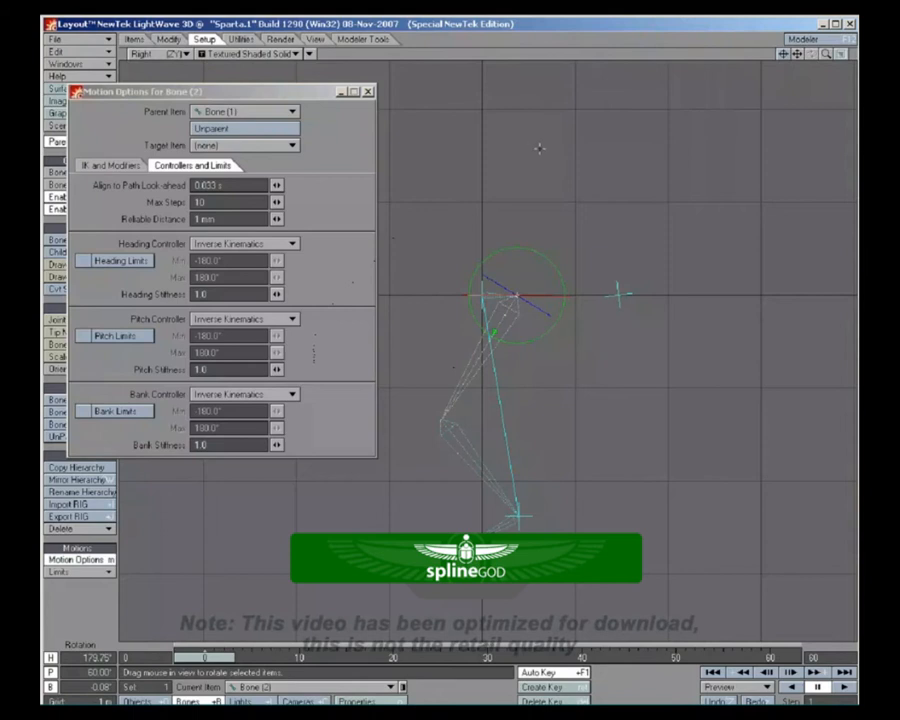
{"action": "key", "text": "4"}
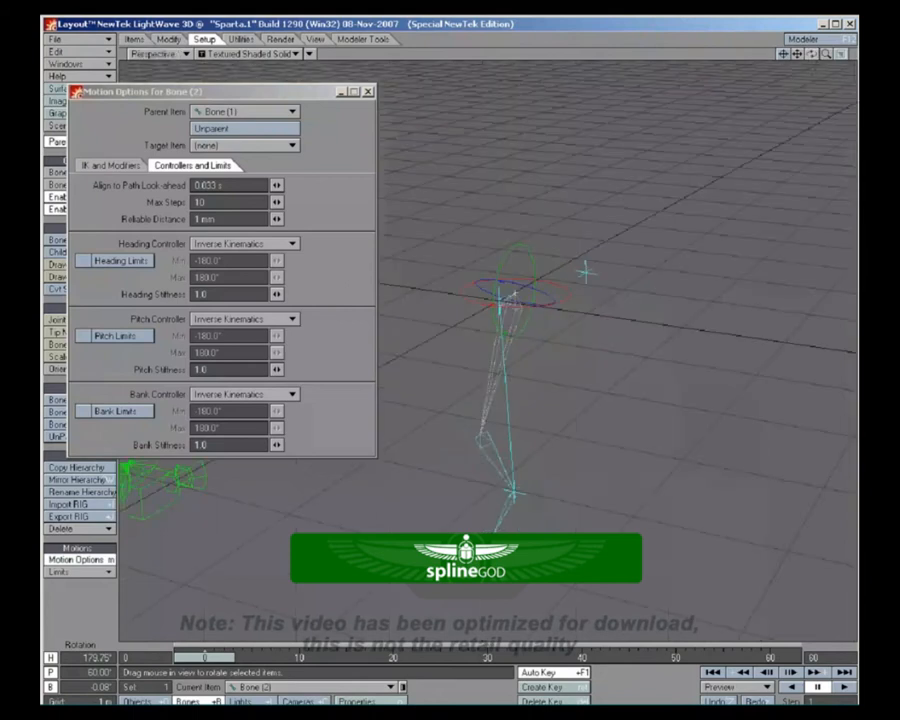
{"action": "left_click_drag", "start_coordinate": [812, 54], "coordinate": [772, 50]}
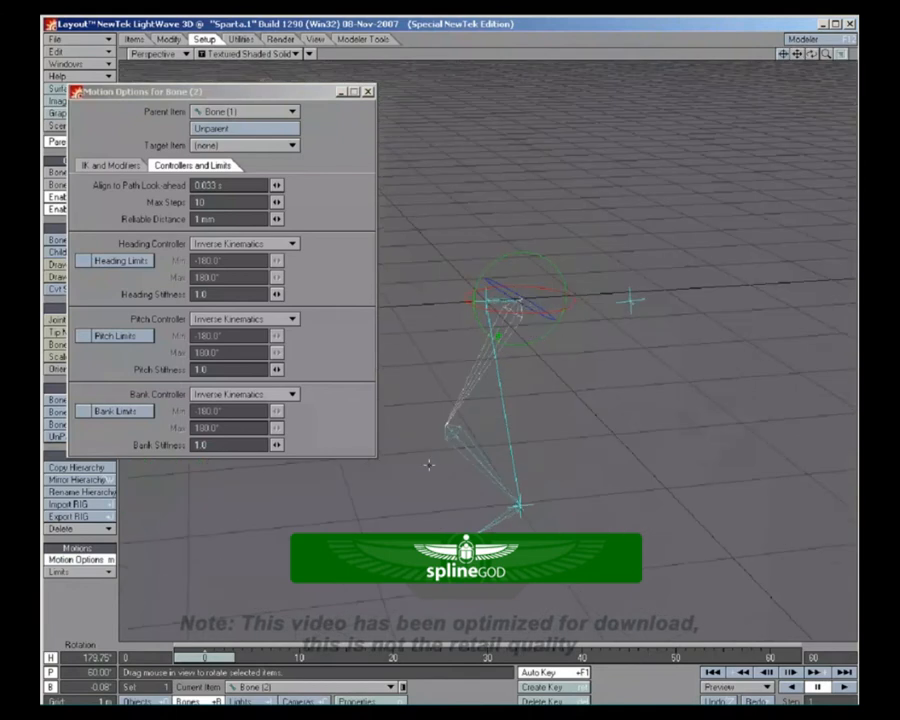
{"action": "left_click", "coordinate": [460, 442]}
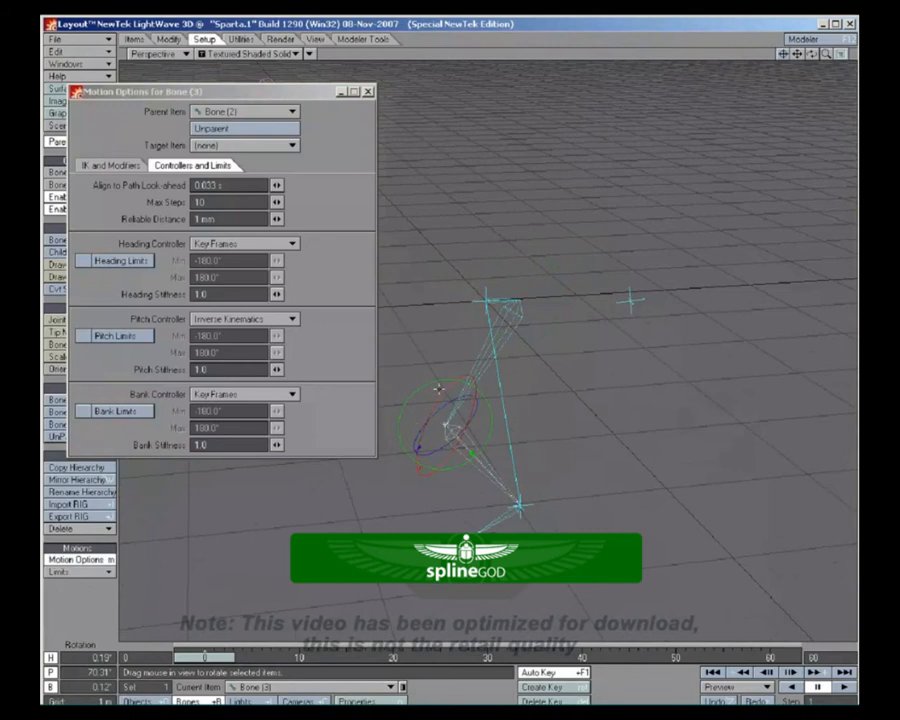
{"action": "key", "text": "5"}
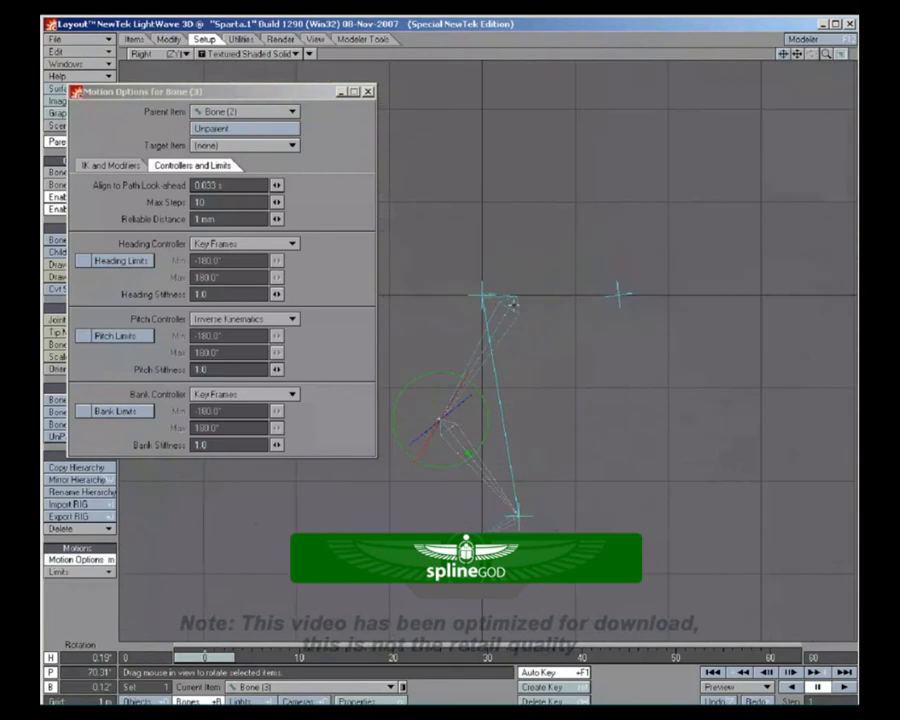
{"action": "key", "text": "Up"}
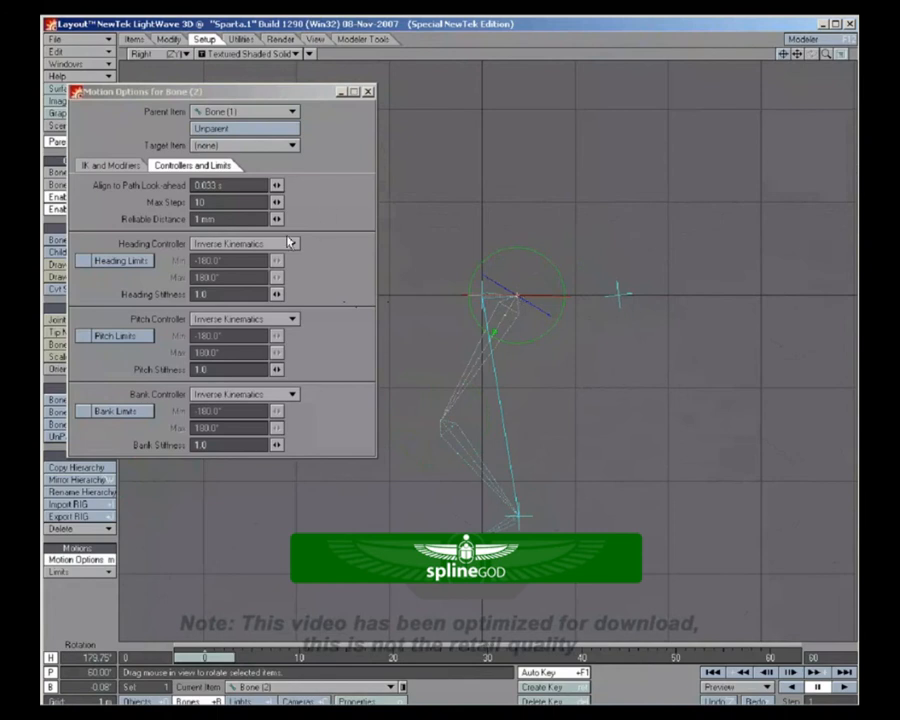
{"action": "left_click", "coordinate": [245, 243]}
{"action": "left_click", "coordinate": [278, 207]}
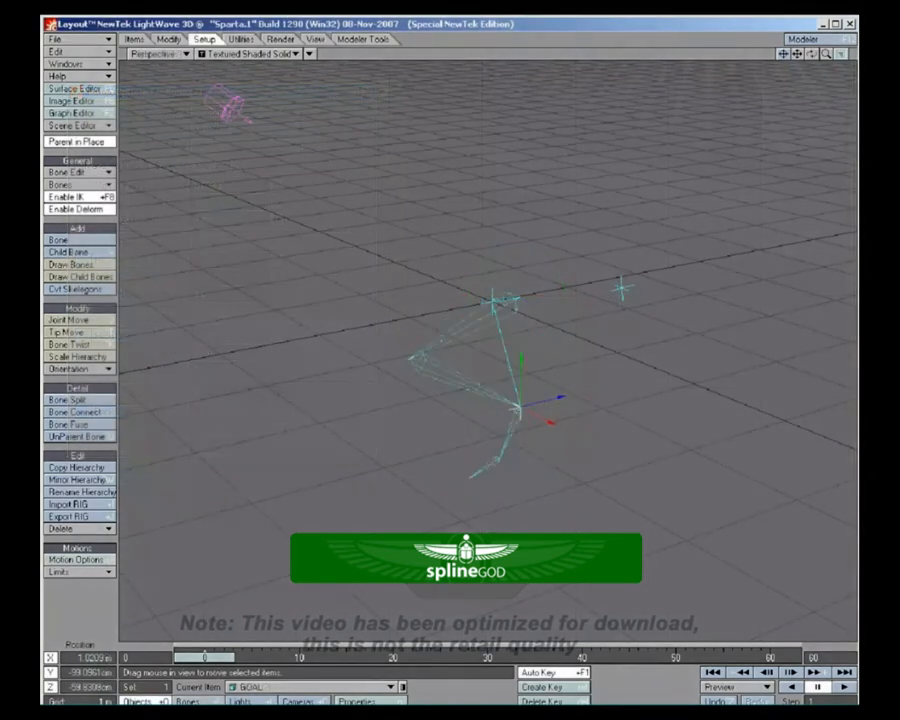
Step: Move the GOAL null around in the perspective view to test the leg's IK bending, and undo the last move
{"action": "left_click_drag", "start_coordinate": [638, 538], "coordinate": [448, 350]}
{"action": "right_click_drag", "start_coordinate": [448, 350], "coordinate": [629, 530]}
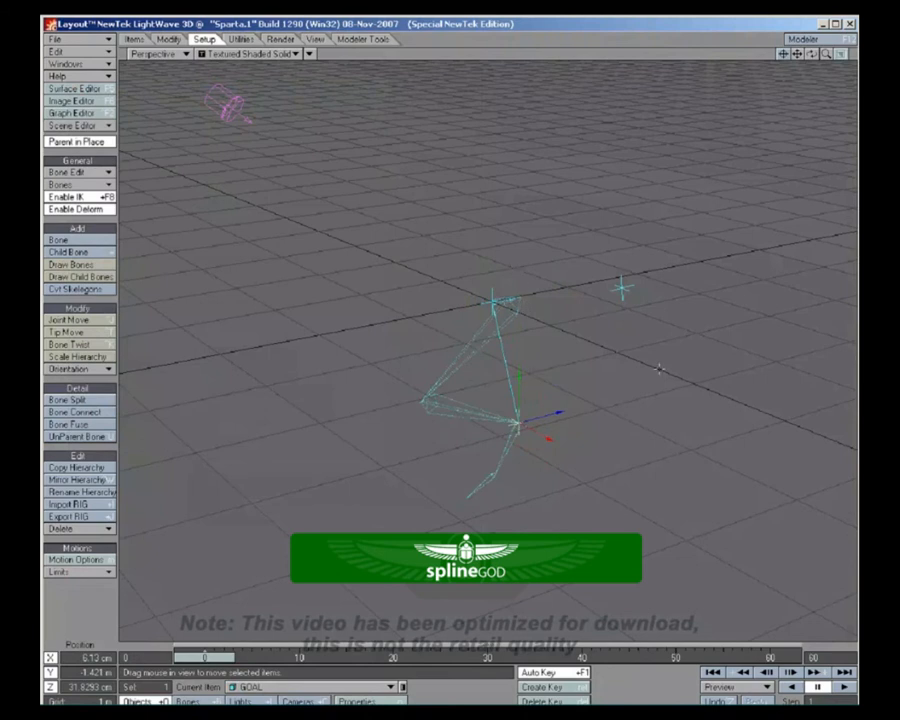
{"action": "left_click_drag", "start_coordinate": [659, 370], "coordinate": [784, 366]}
{"action": "left_click_drag", "start_coordinate": [646, 425], "coordinate": [520, 432]}
{"action": "key", "text": "ctrl+z"}
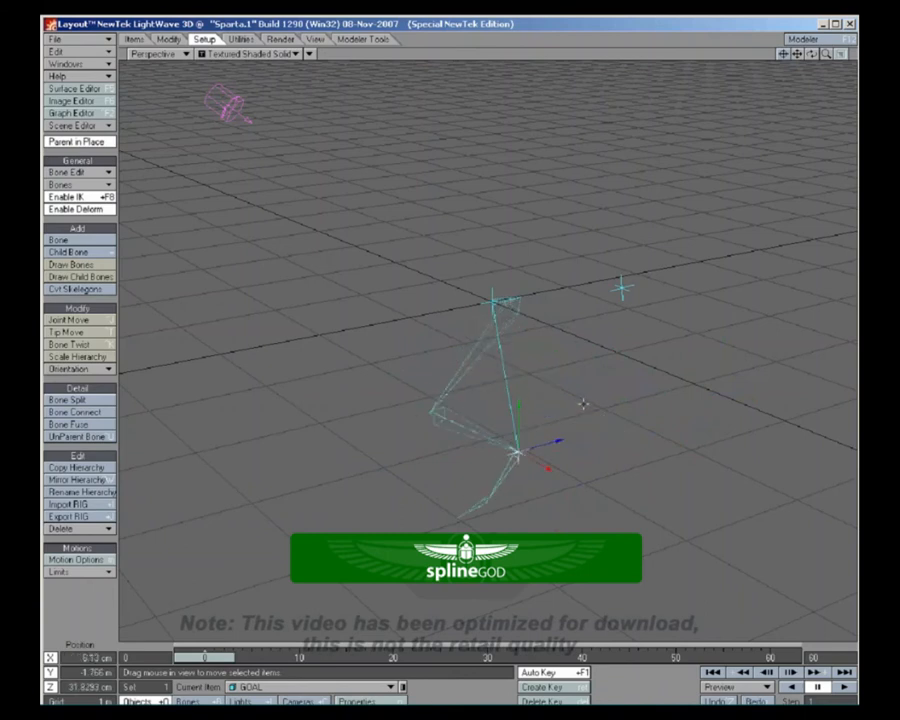
{"action": "left_click", "coordinate": [492, 331]}
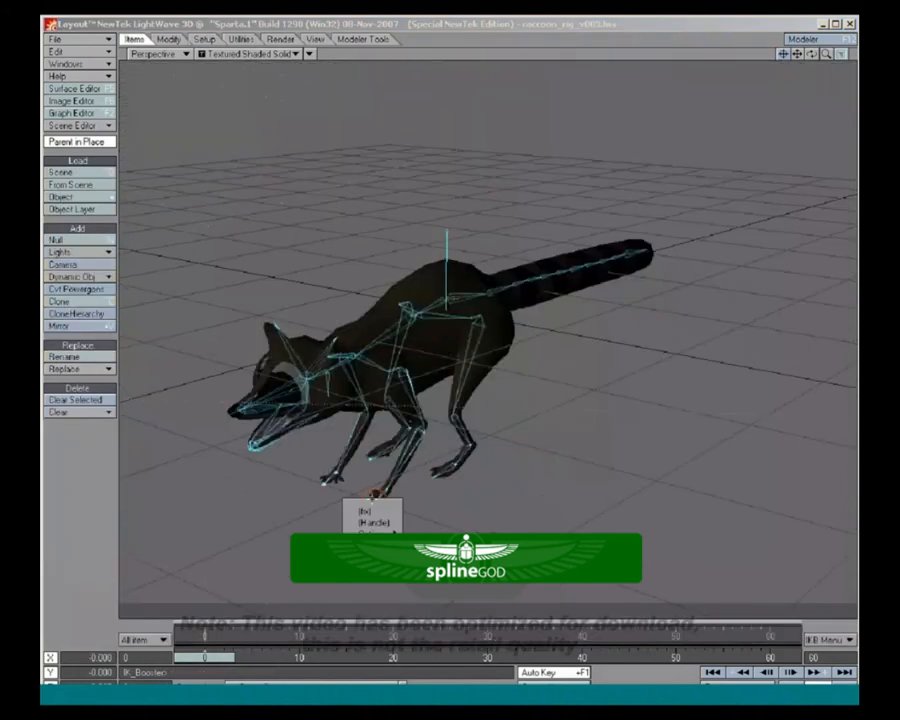
Step: Go to frame 11 of the raccoon rig and shift the body controller slightly, lowering it toward the head side
{"action": "left_click", "coordinate": [374, 500]}
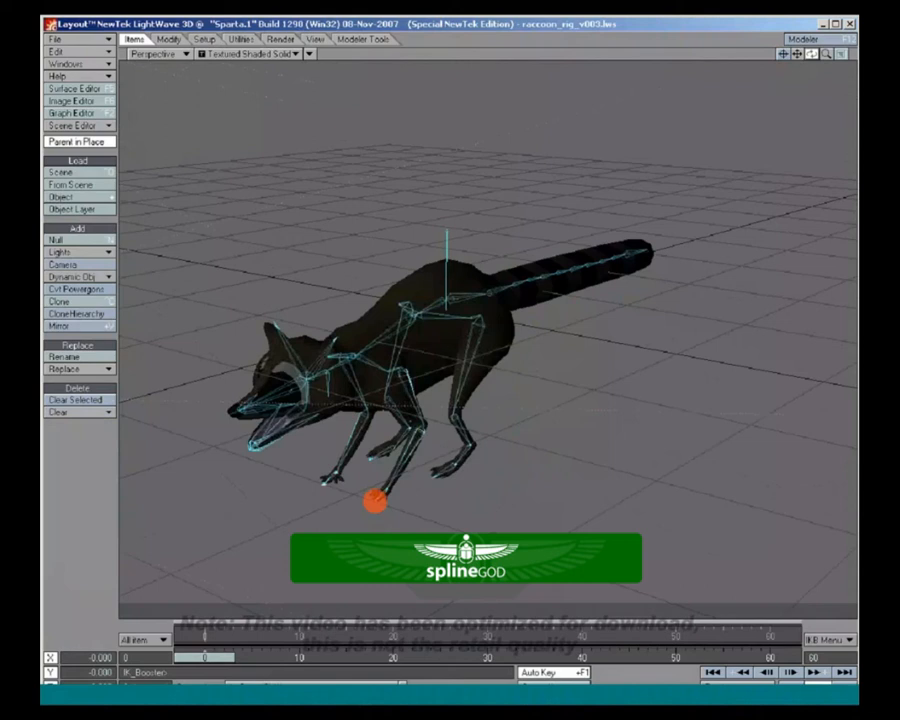
{"action": "left_click_drag", "start_coordinate": [811, 54], "coordinate": [838, 54]}
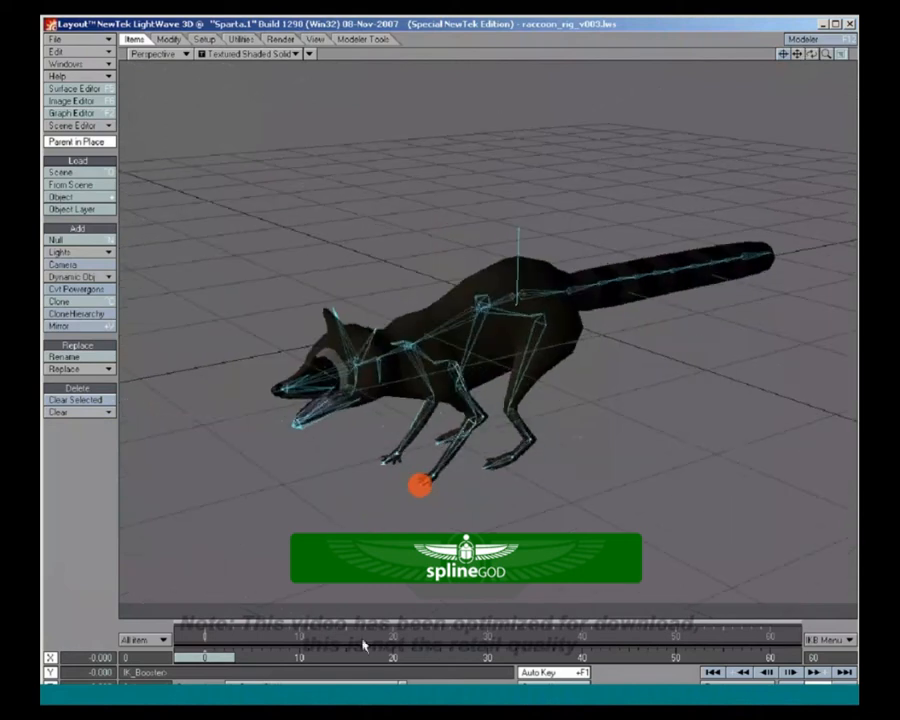
{"action": "left_click", "coordinate": [307, 657]}
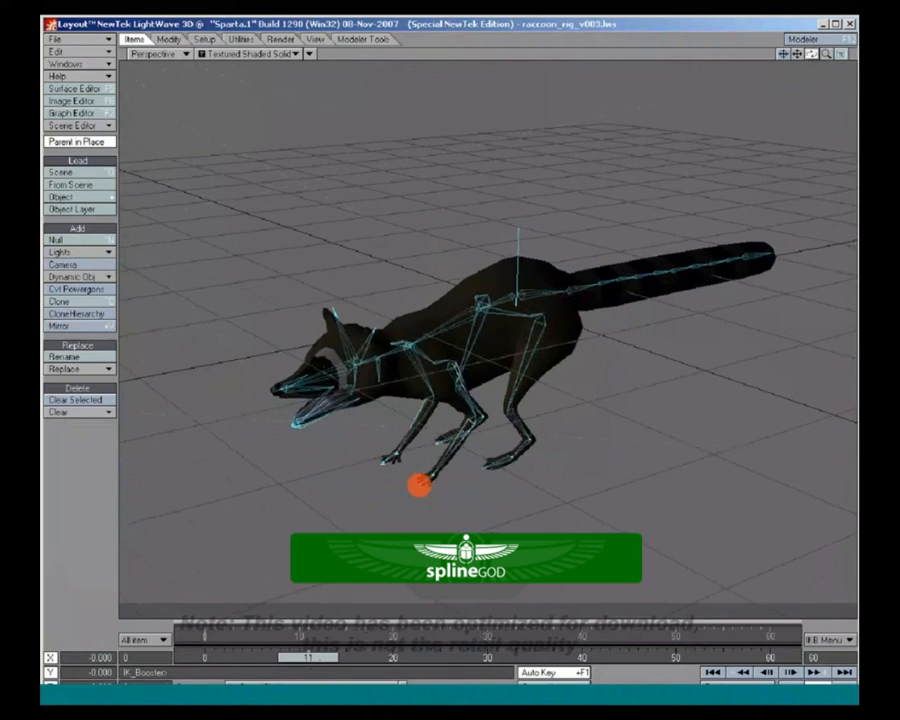
{"action": "mouse_move", "coordinate": [515, 231]}
{"action": "left_mouse_down"}
{"action": "mouse_move", "coordinate": [471, 243]}
{"action": "mouse_move", "coordinate": [542, 252]}
{"action": "mouse_move", "coordinate": [529, 263]}
{"action": "mouse_move", "coordinate": [532, 243]}
{"action": "mouse_move", "coordinate": [530, 290]}
{"action": "mouse_move", "coordinate": [562, 278]}
{"action": "mouse_move", "coordinate": [500, 226]}
{"action": "left_mouse_up"}
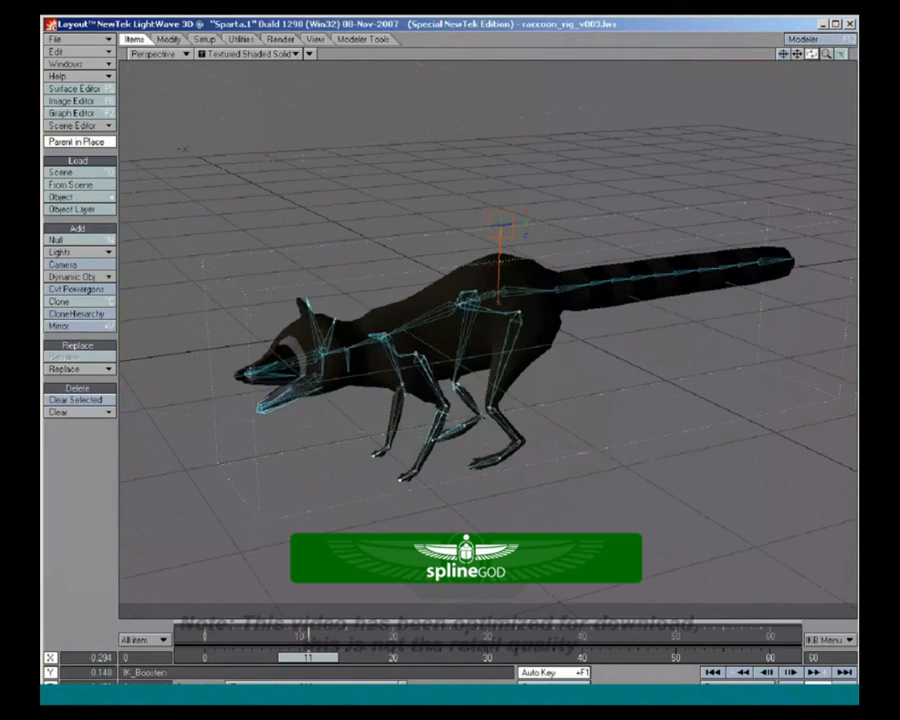
Step: Add an IK Booster handle to the tip of the raccoon's tail, offset above the tail
{"action": "left_click_drag", "start_coordinate": [811, 54], "coordinate": [845, 110]}
{"action": "left_click_drag", "start_coordinate": [811, 54], "coordinate": [808, 34]}
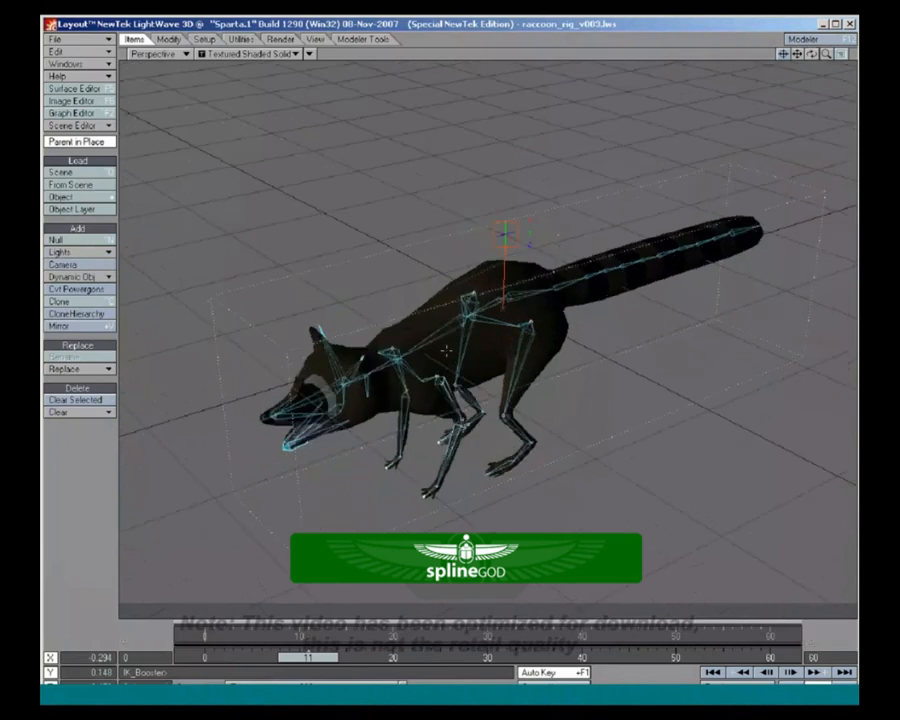
{"action": "right_click", "coordinate": [756, 237]}
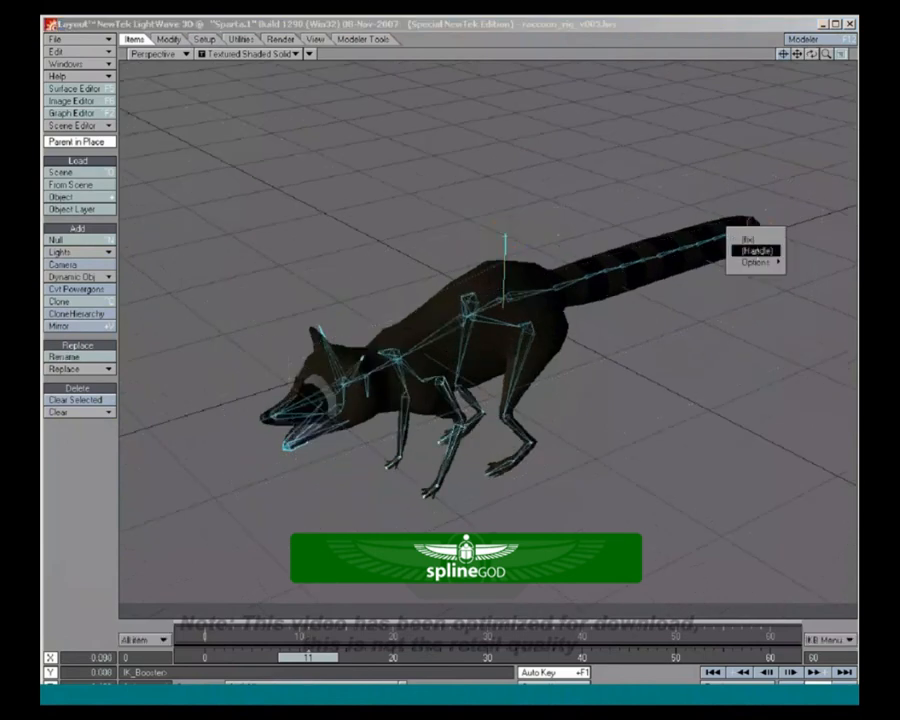
{"action": "mouse_move", "coordinate": [757, 262]}
{"action": "left_click", "coordinate": [822, 308]}
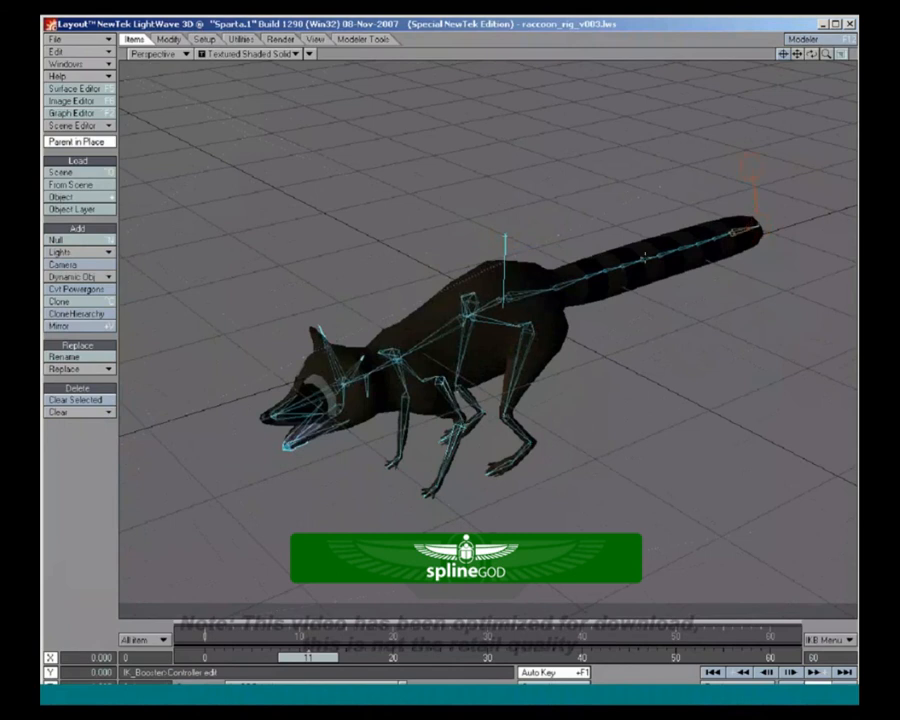
Step: Add an IK Booster handle to the middle joint of the tail, raised above the tail
{"action": "left_click", "coordinate": [642, 259]}
{"action": "right_click", "coordinate": [638, 209]}
{"action": "left_click", "coordinate": [638, 246]}
{"action": "right_click", "coordinate": [640, 233]}
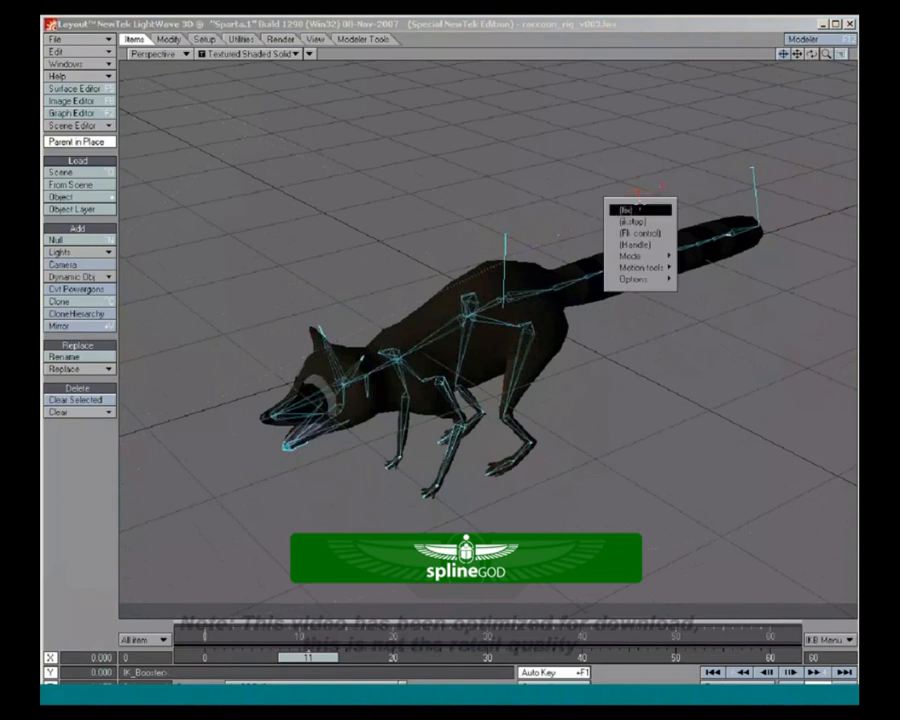
{"action": "left_click", "coordinate": [638, 243]}
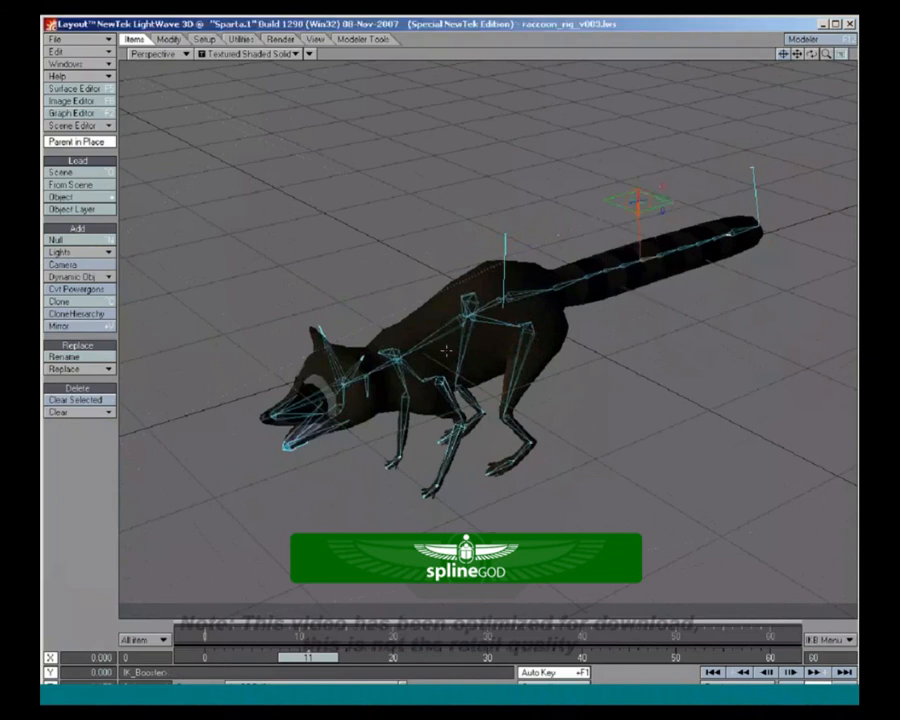
Step: Pose the raccoon's tail into a curve by moving its tip and mid-tail handles
{"action": "right_click", "coordinate": [745, 178]}
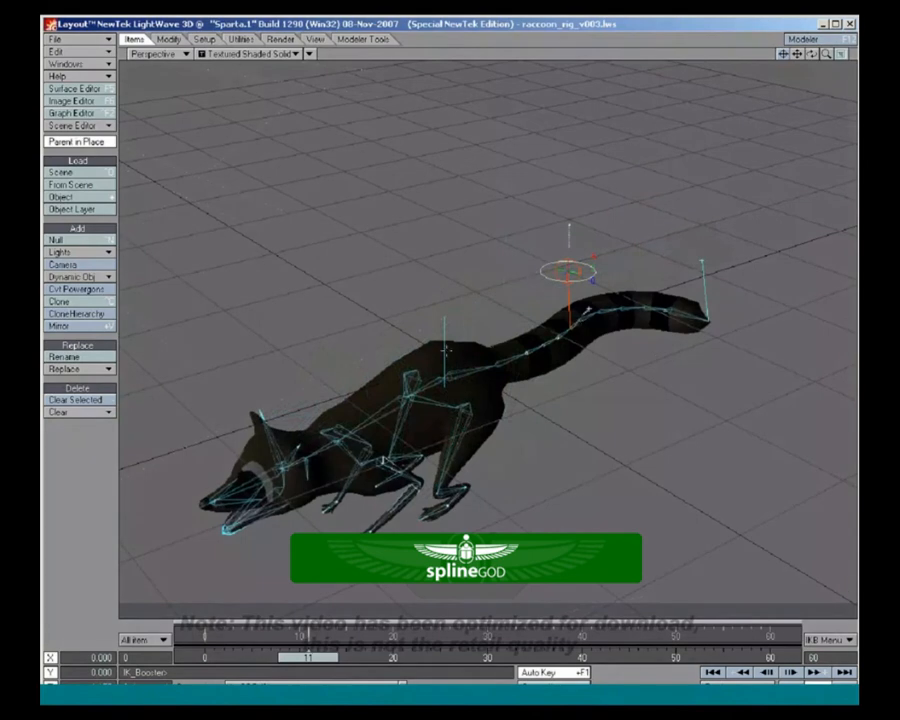
{"action": "right_click", "coordinate": [577, 345]}
{"action": "left_click", "coordinate": [577, 345]}
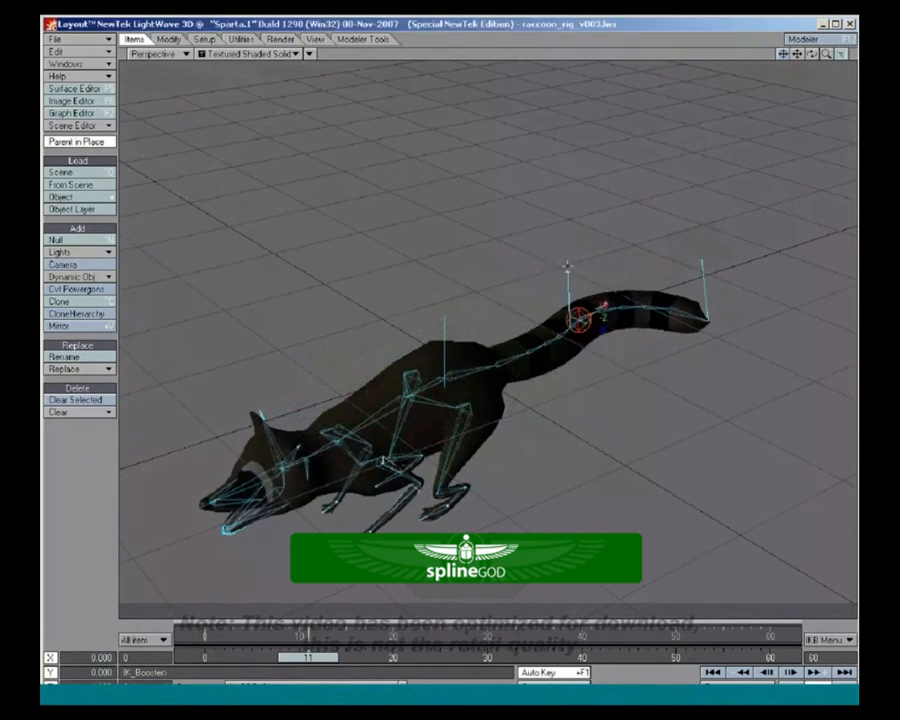
{"action": "left_click_drag", "start_coordinate": [566, 270], "coordinate": [519, 266]}
{"action": "left_click", "coordinate": [515, 209]}
{"action": "left_click_drag", "start_coordinate": [512, 216], "coordinate": [686, 408]}
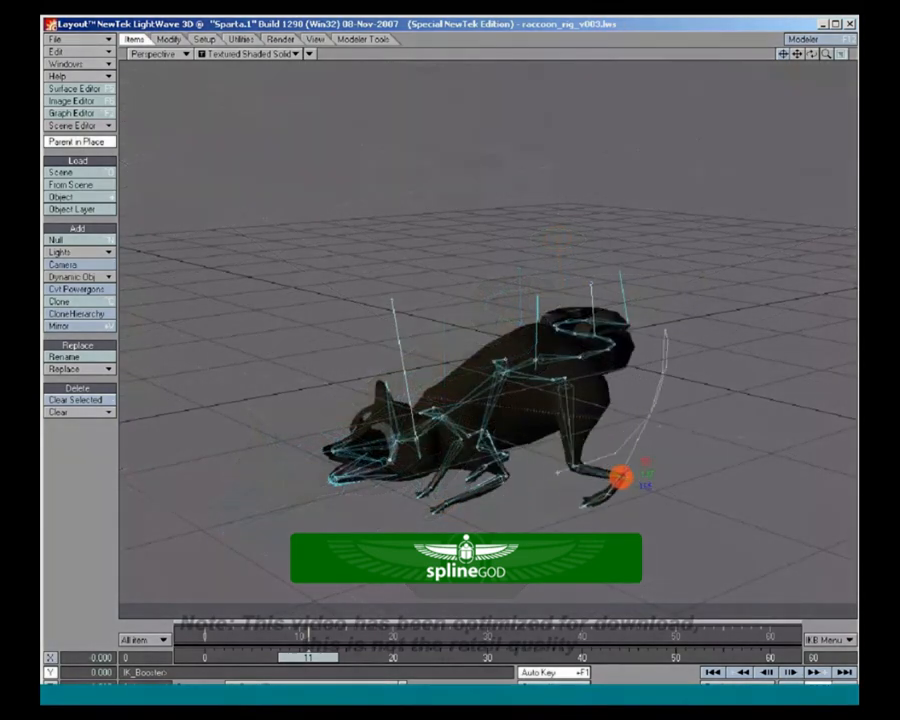
Step: Raise the raccoon's rear foot controller slightly to bend the hind leg
{"action": "mouse_move", "coordinate": [621, 478]}
{"action": "left_mouse_down"}
{"action": "mouse_move", "coordinate": [635, 462]}
{"action": "mouse_move", "coordinate": [587, 468]}
{"action": "mouse_move", "coordinate": [616, 462]}
{"action": "left_mouse_up"}
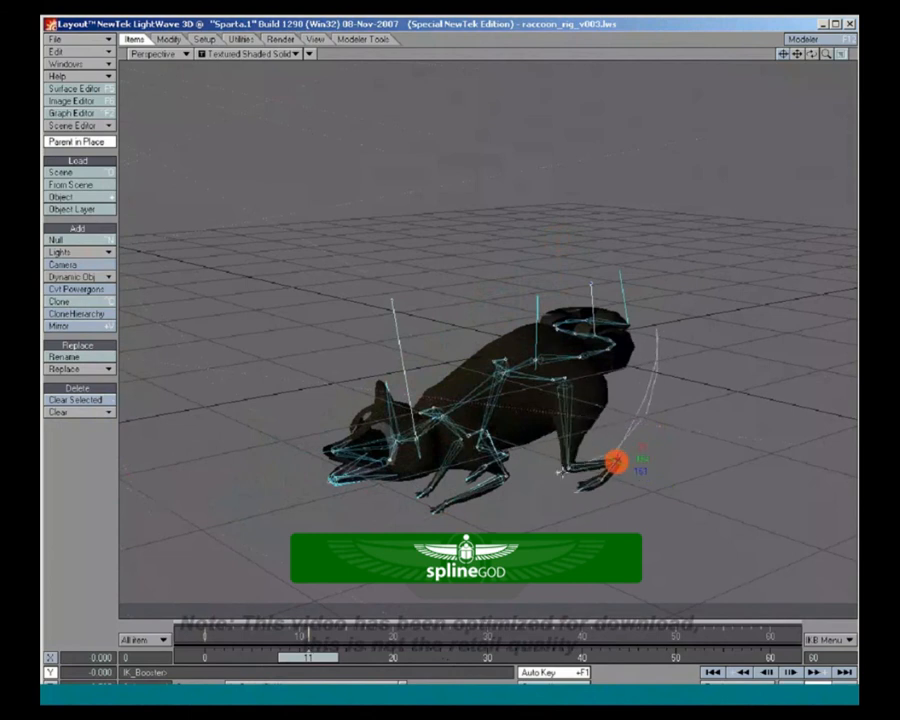